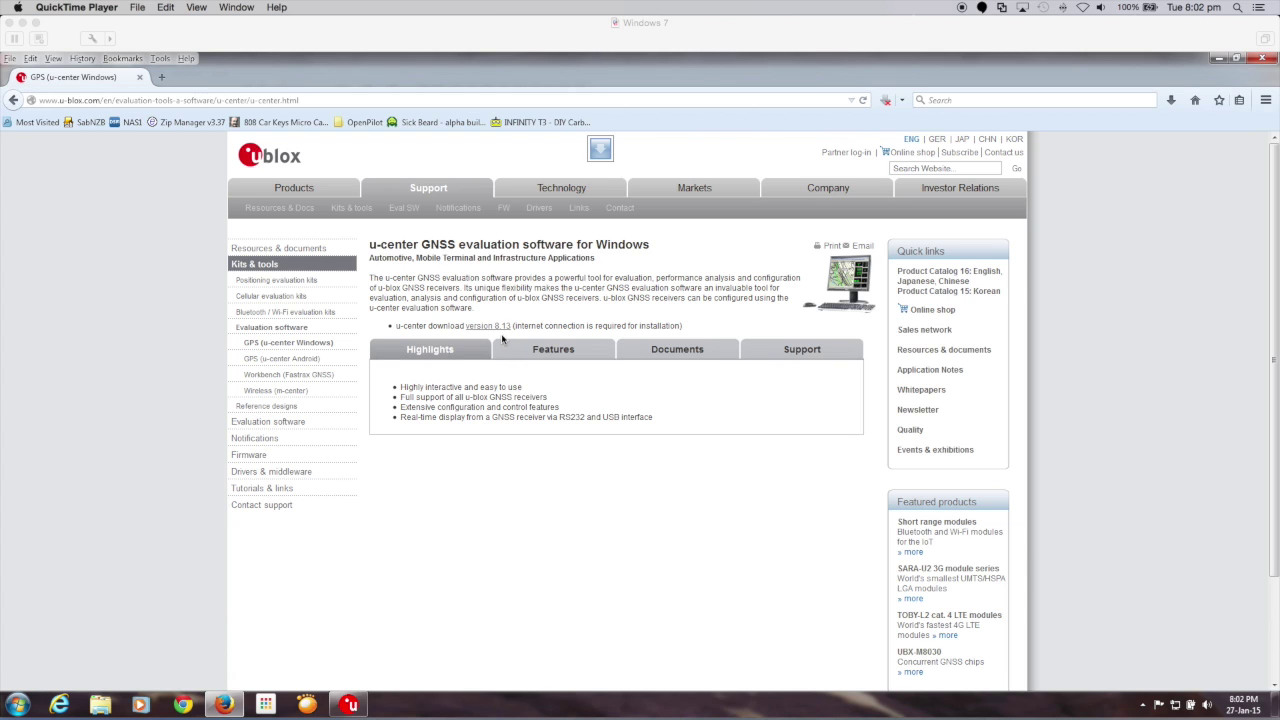
Restore the u-center window from the Windows taskbar.
left_click(348, 702)
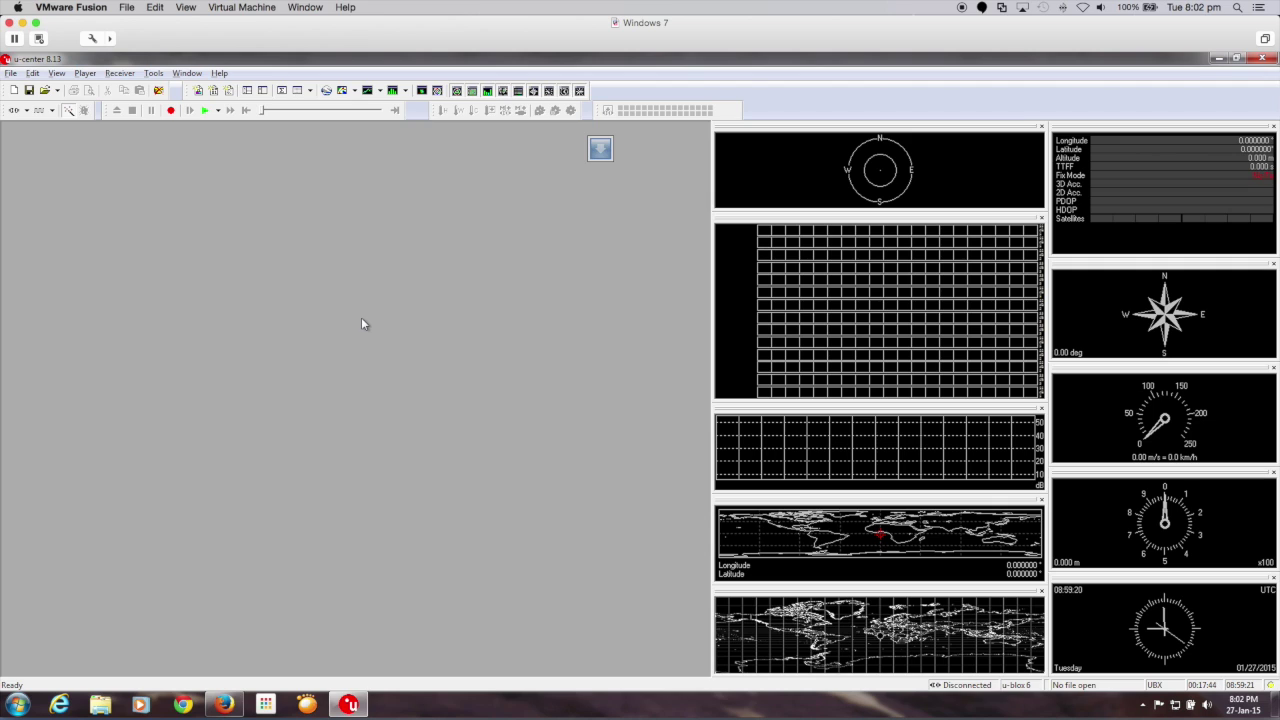
Link u-center to the GPS receiver through Receiver > Port > COM8.
left_click(122, 78)
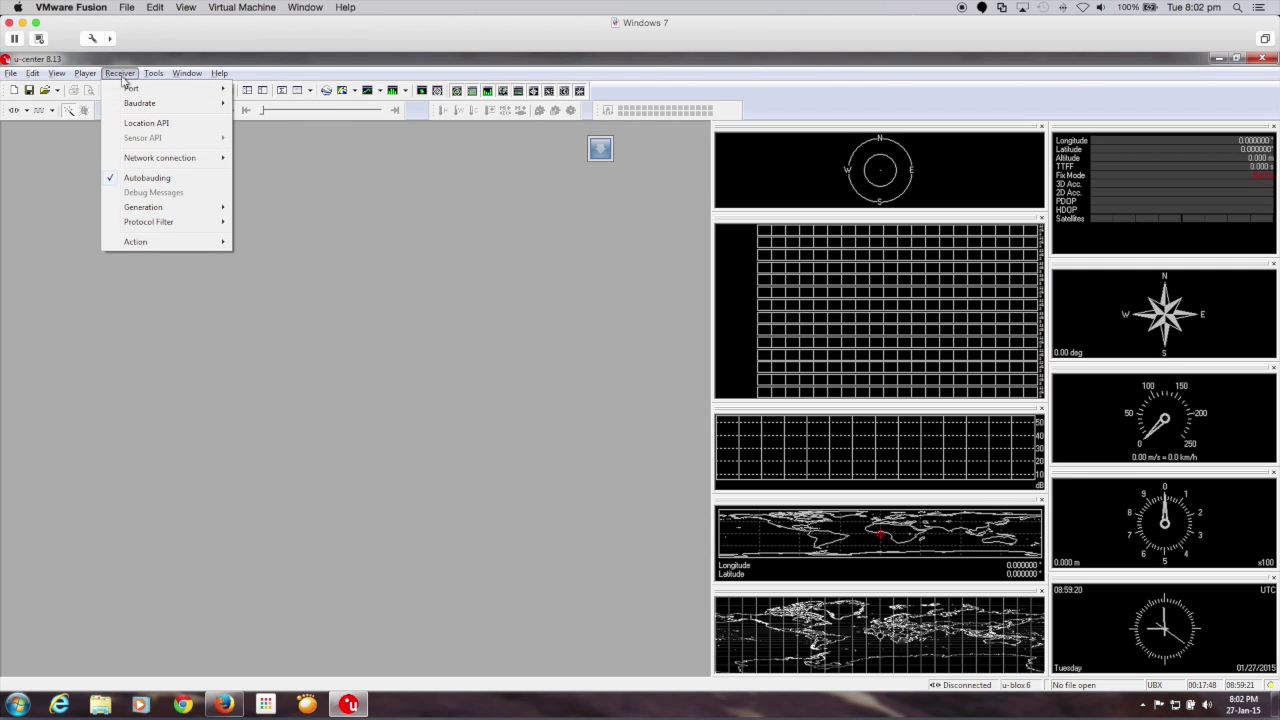
mouse_move(131, 90)
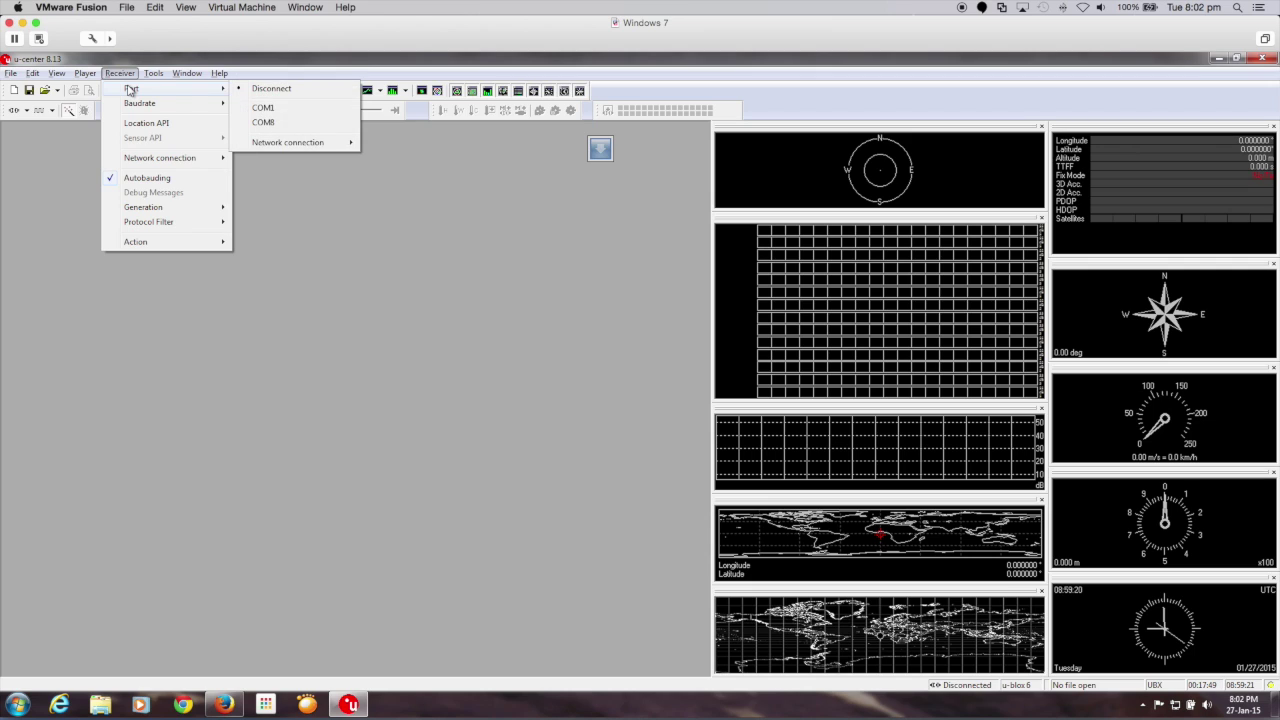
left_click(266, 122)
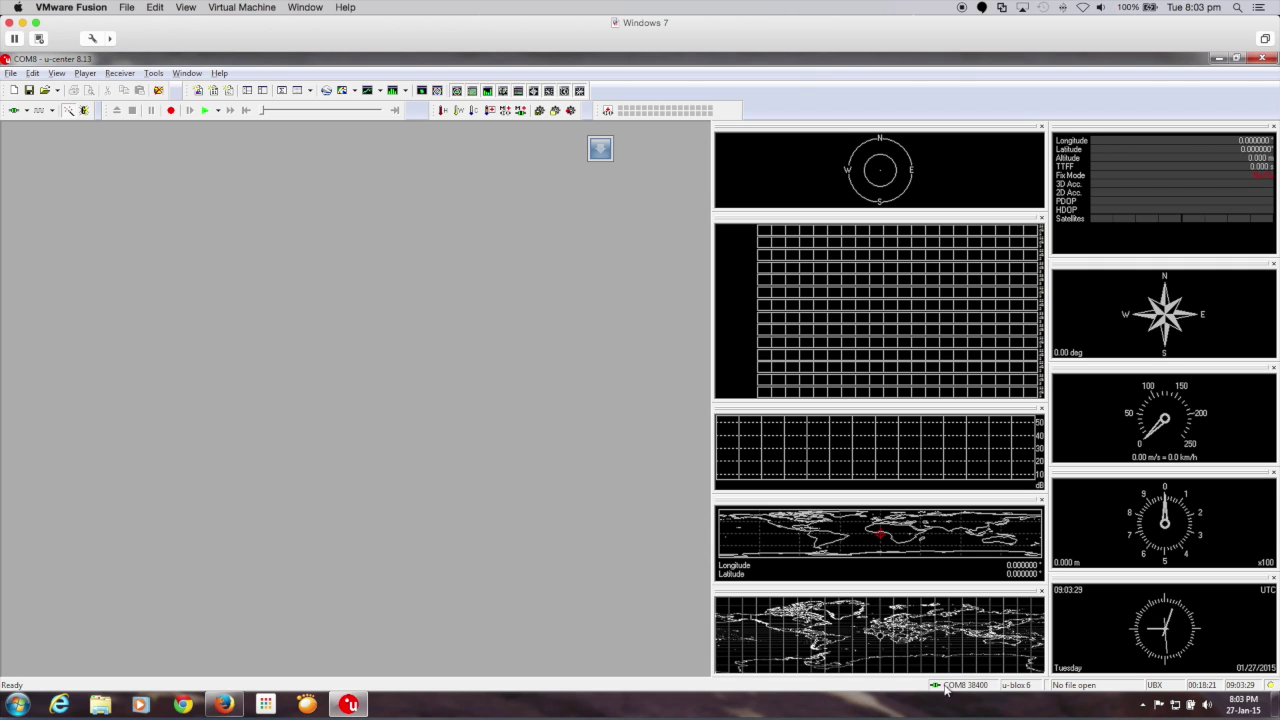
left_click(119, 73)
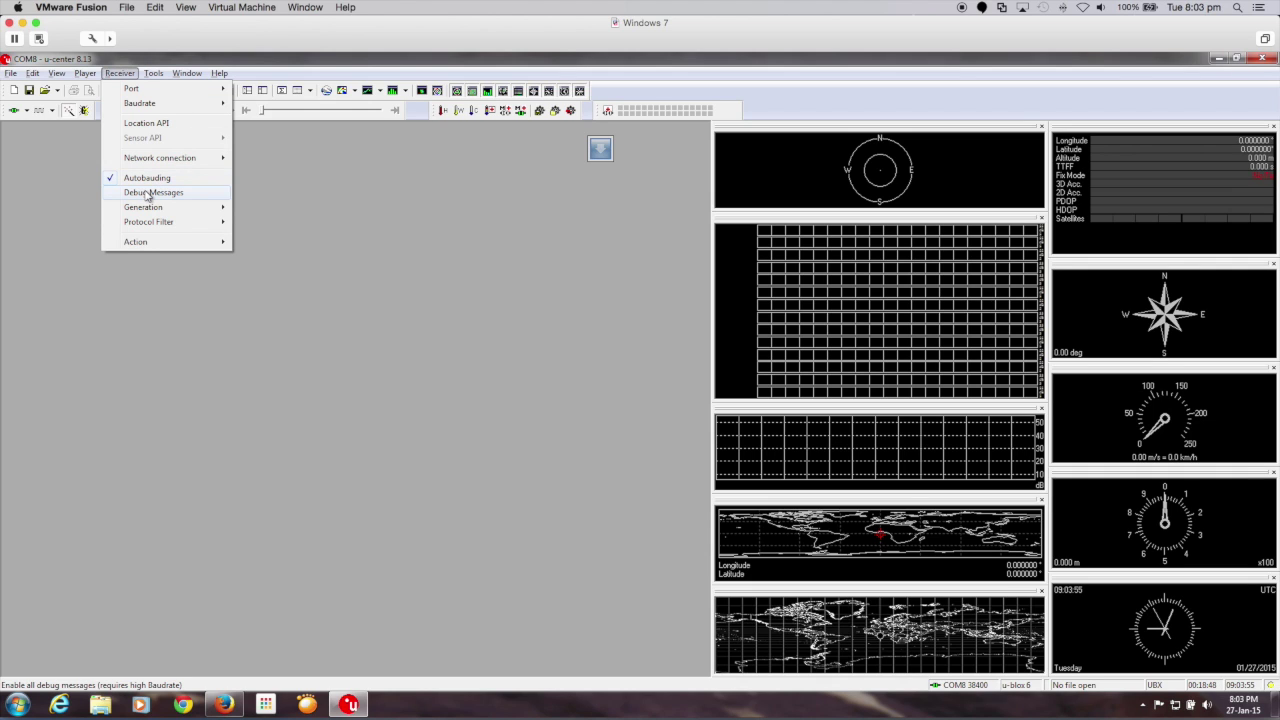
left_click(307, 202)
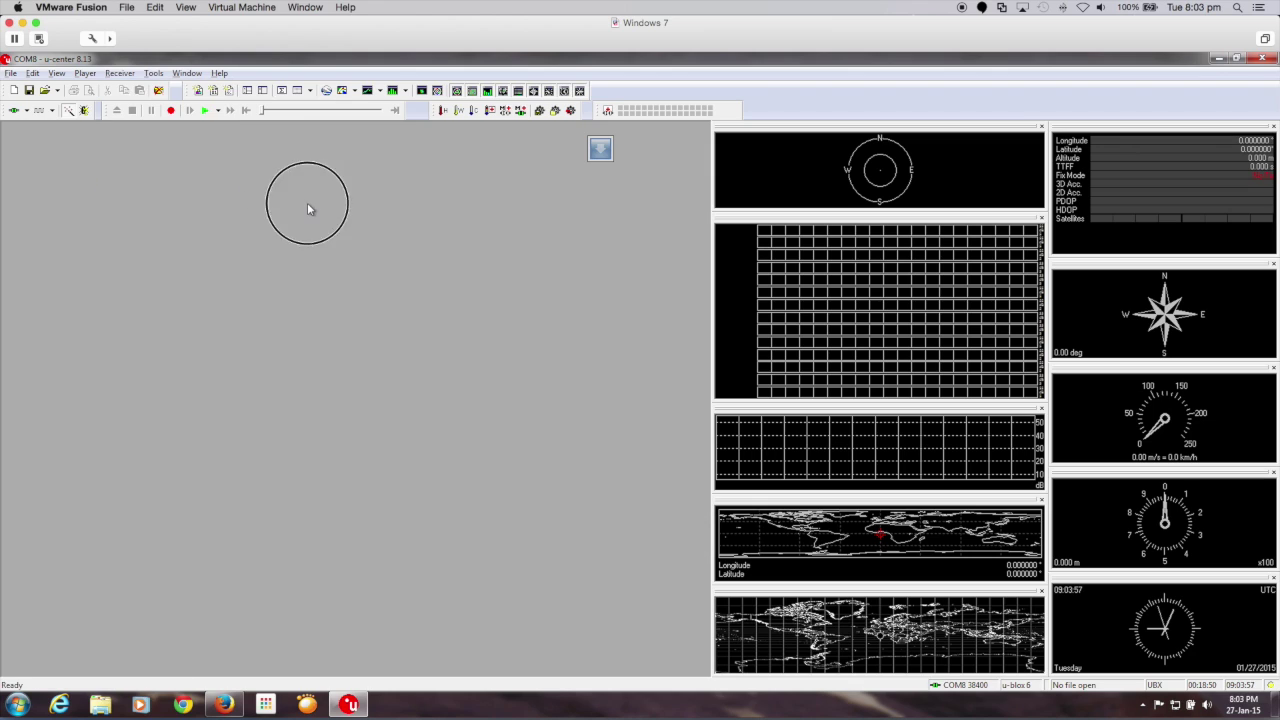
Load u-config.txt in the GNSS Configuration dialog and write it to the receiver.
left_click(152, 75)
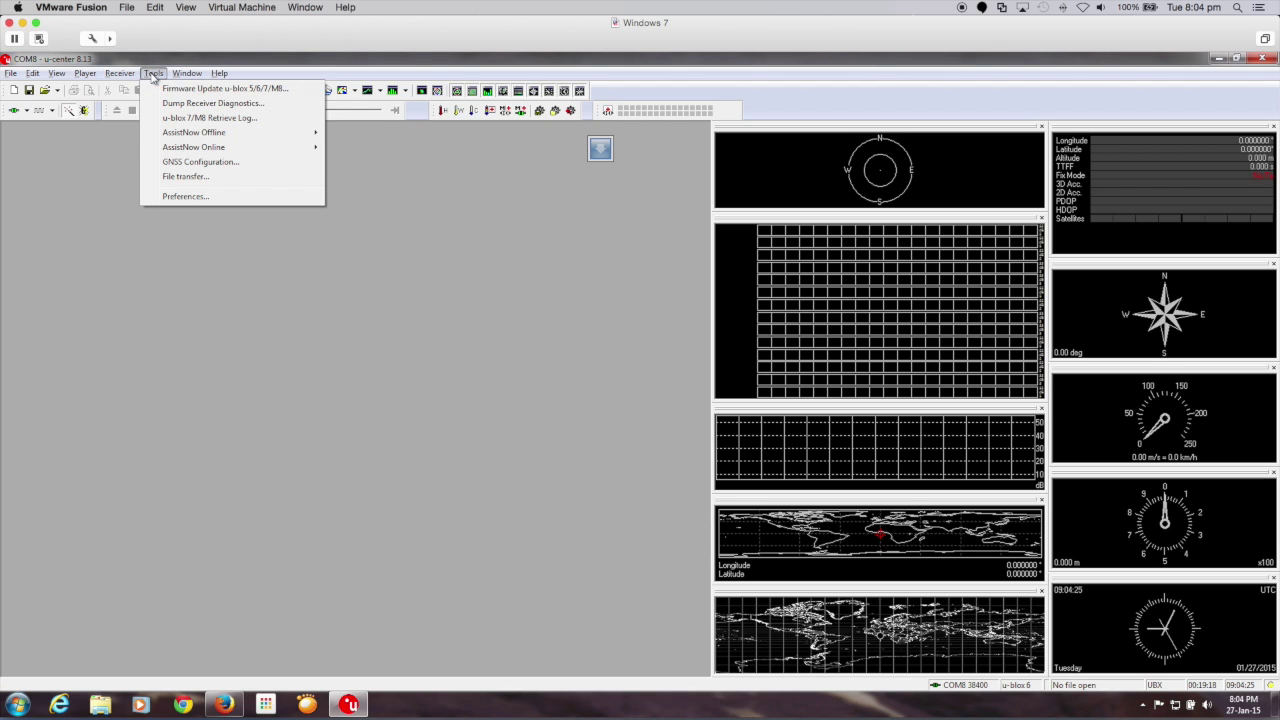
left_click(188, 162)
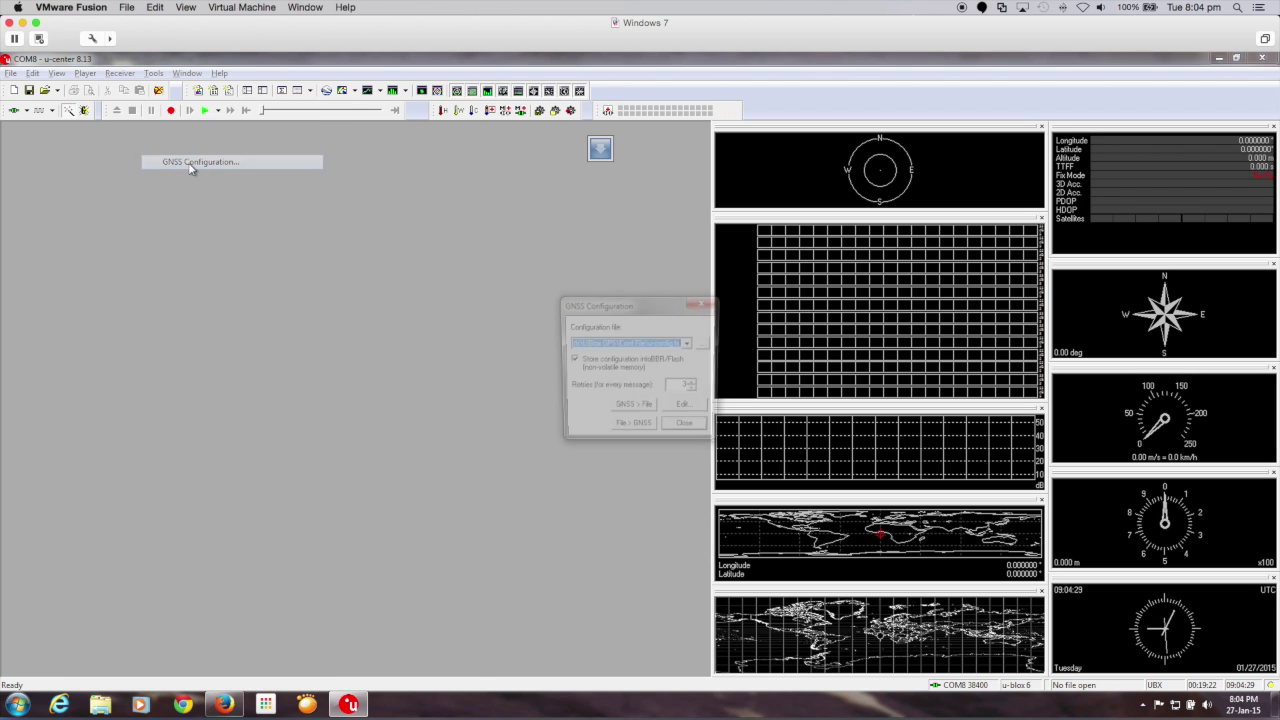
left_click_drag(601, 304, 317, 198)
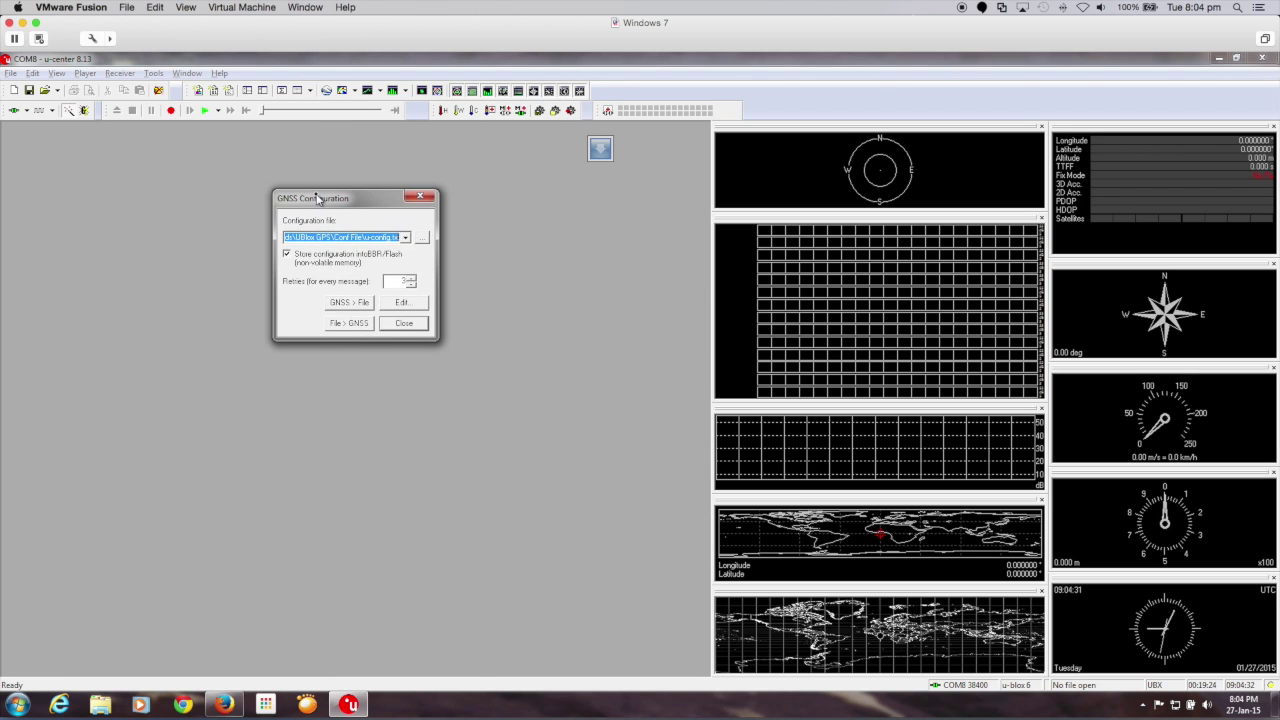
left_click(423, 240)
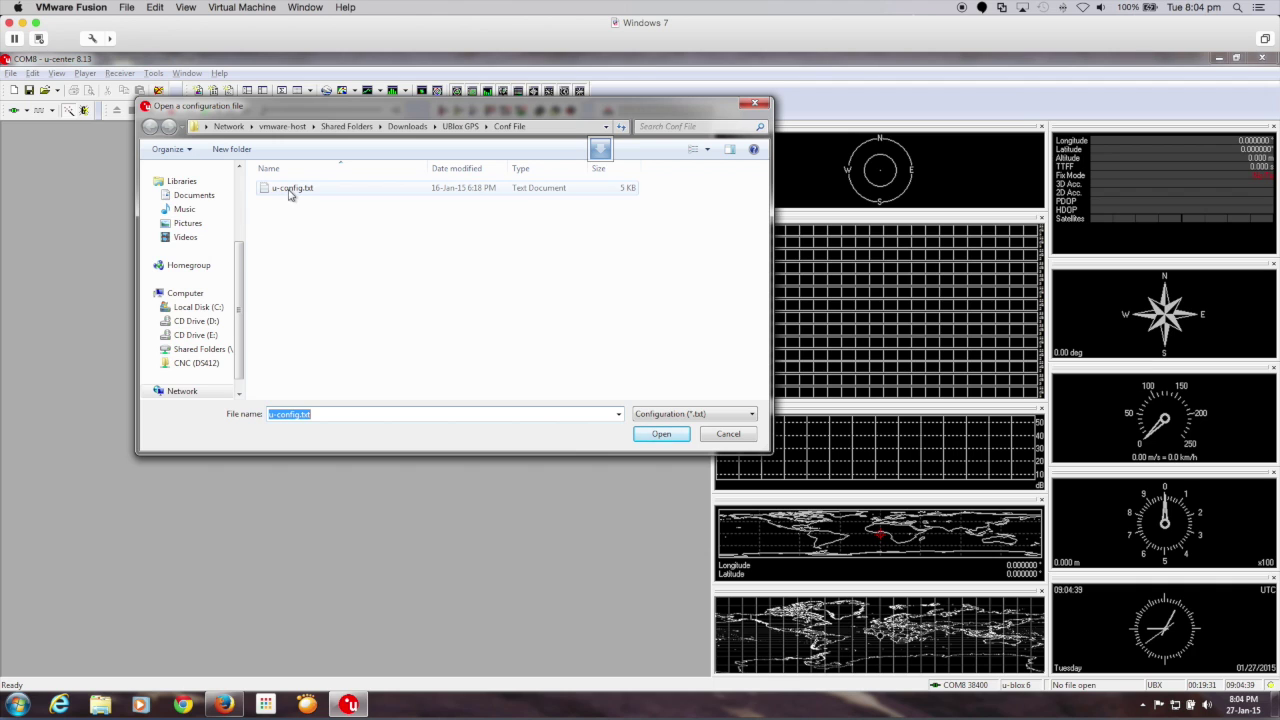
left_click(290, 196)
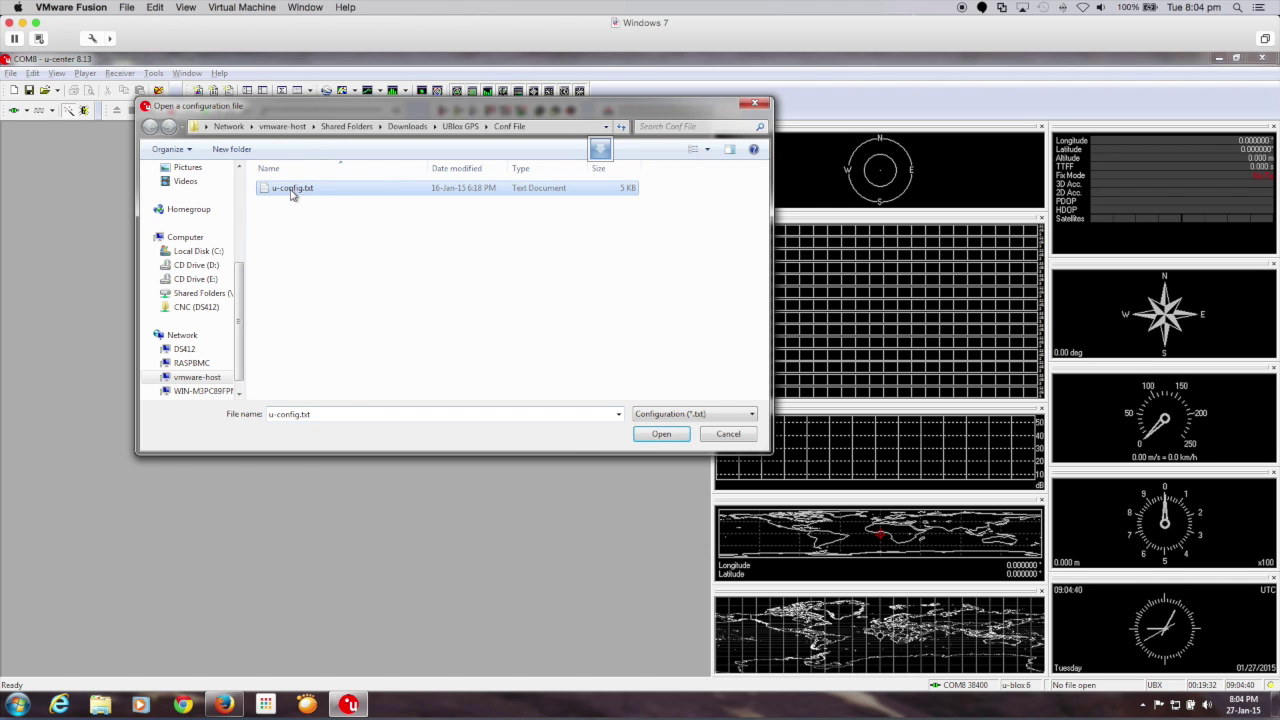
left_click(659, 435)
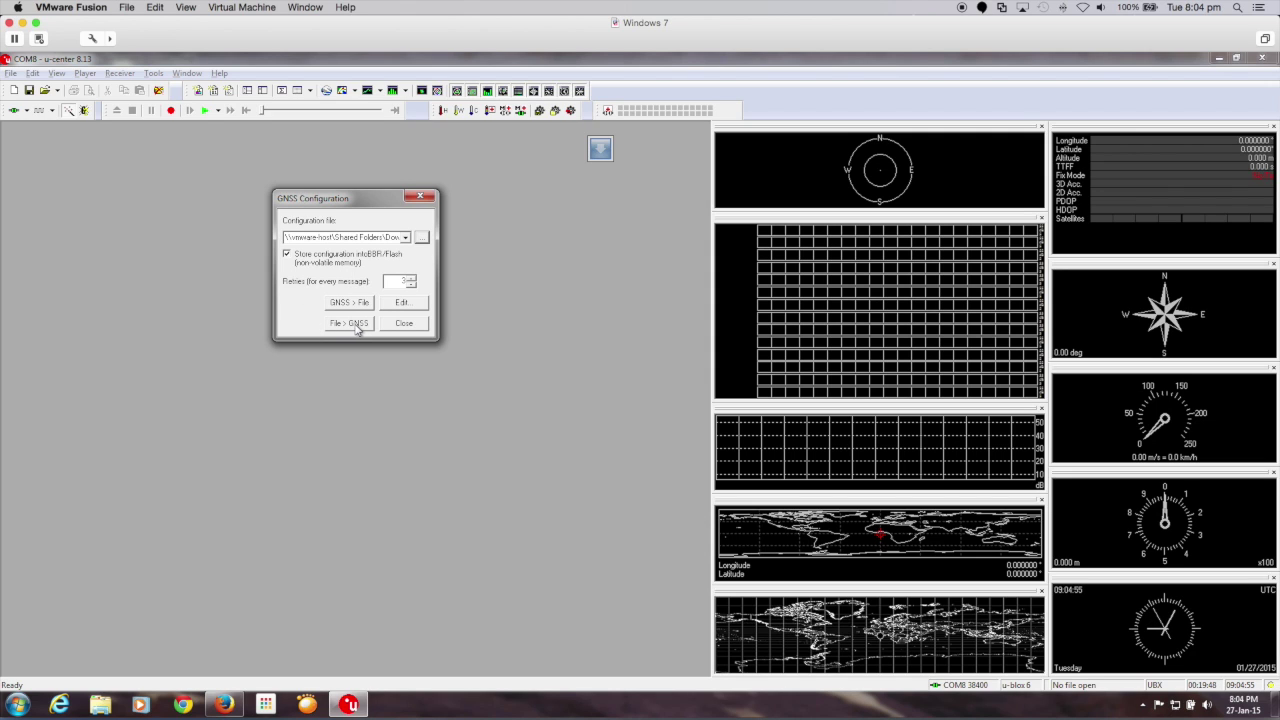
left_click(355, 326)
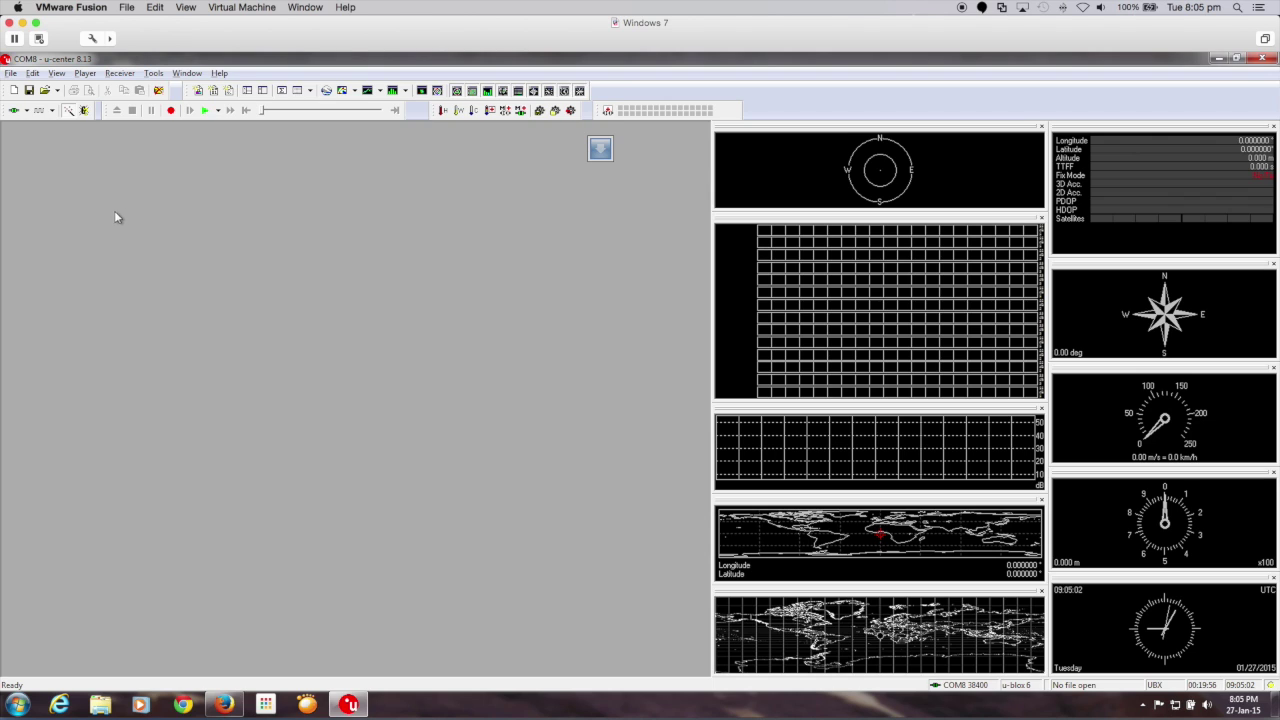
Store the receiver's current settings with Receiver > Action > Save Config.
left_click(118, 76)
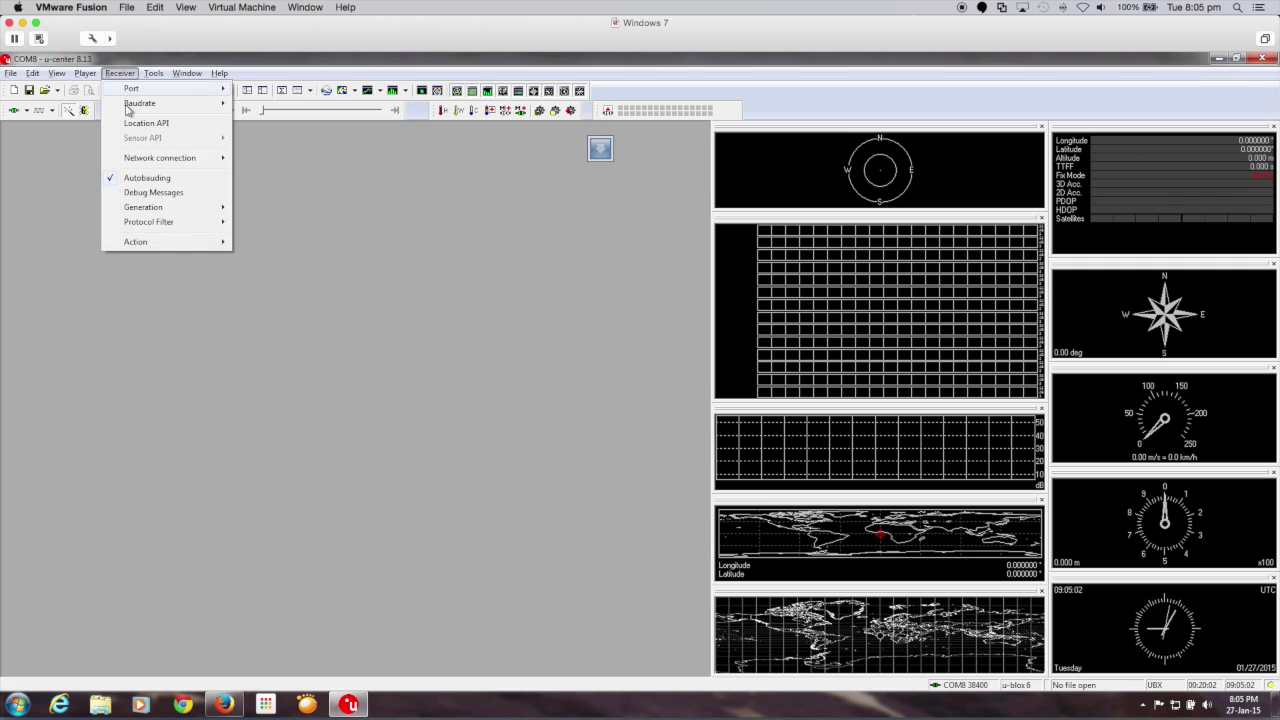
mouse_move(160, 245)
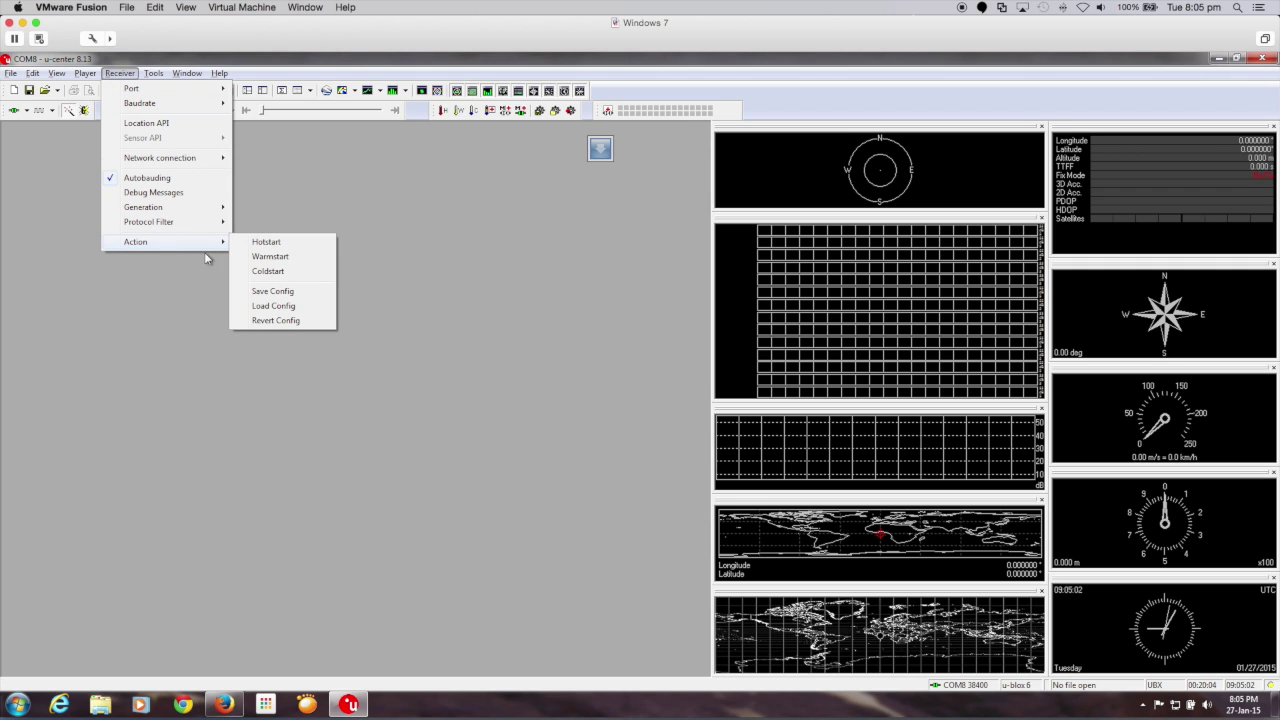
left_click(268, 293)
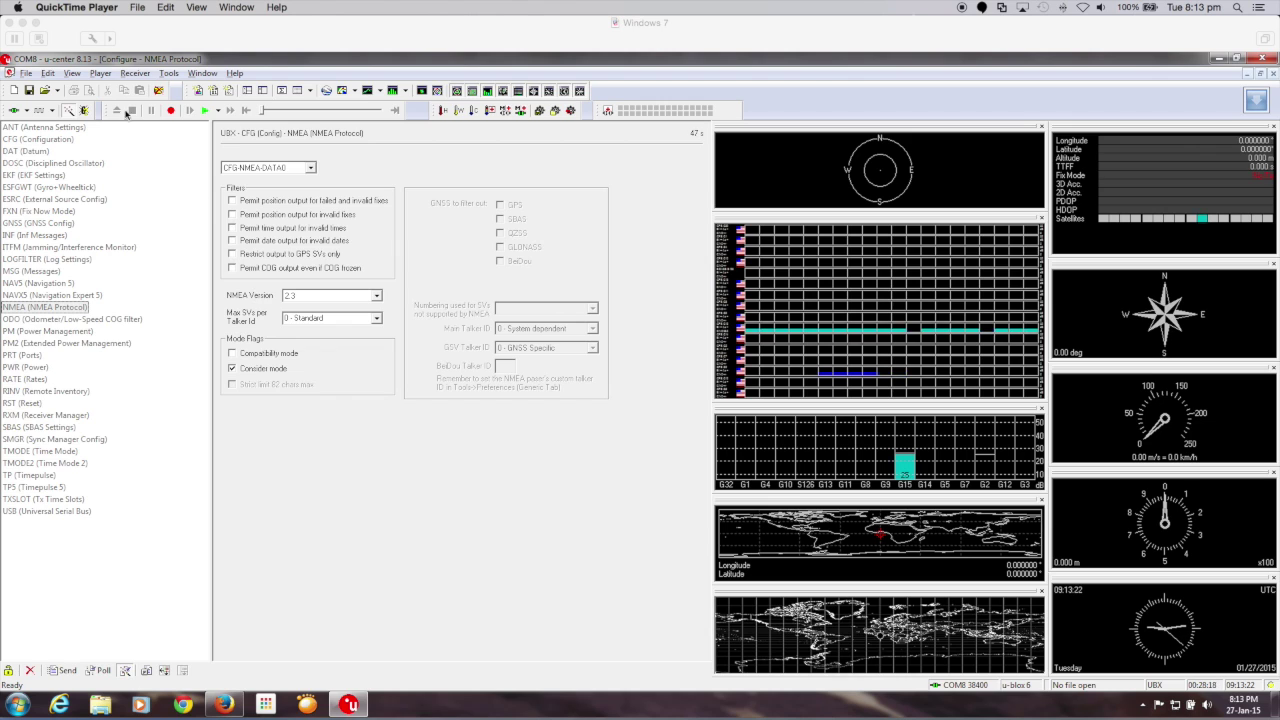
Open the Configuration View and reload the NMEA protocol settings from the receiver.
left_click(76, 78)
left_click(74, 79)
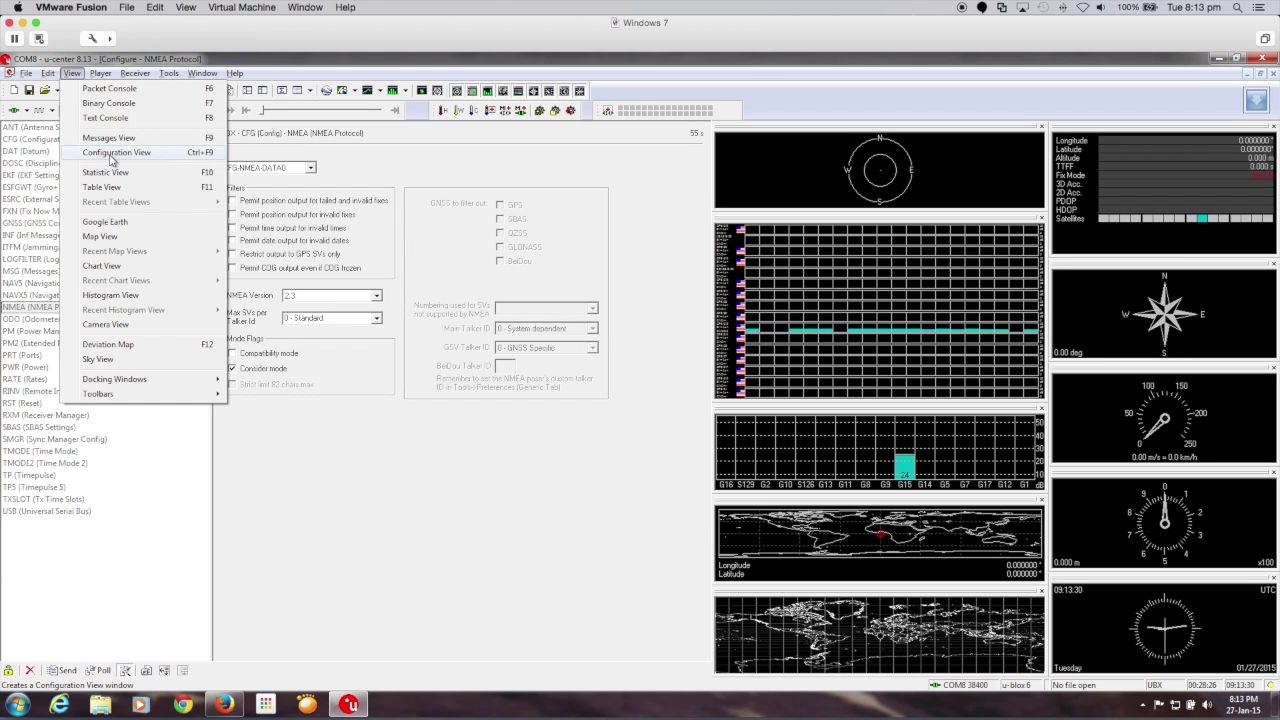
left_click(112, 154)
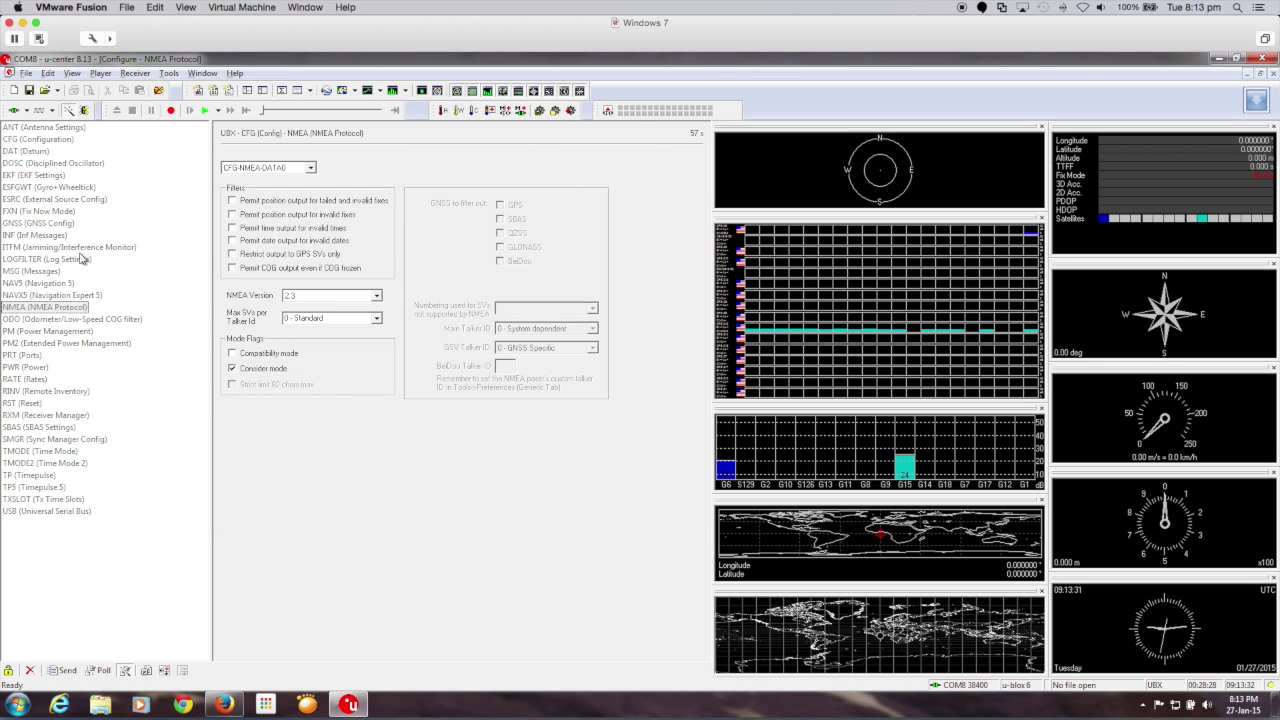
left_click(27, 313)
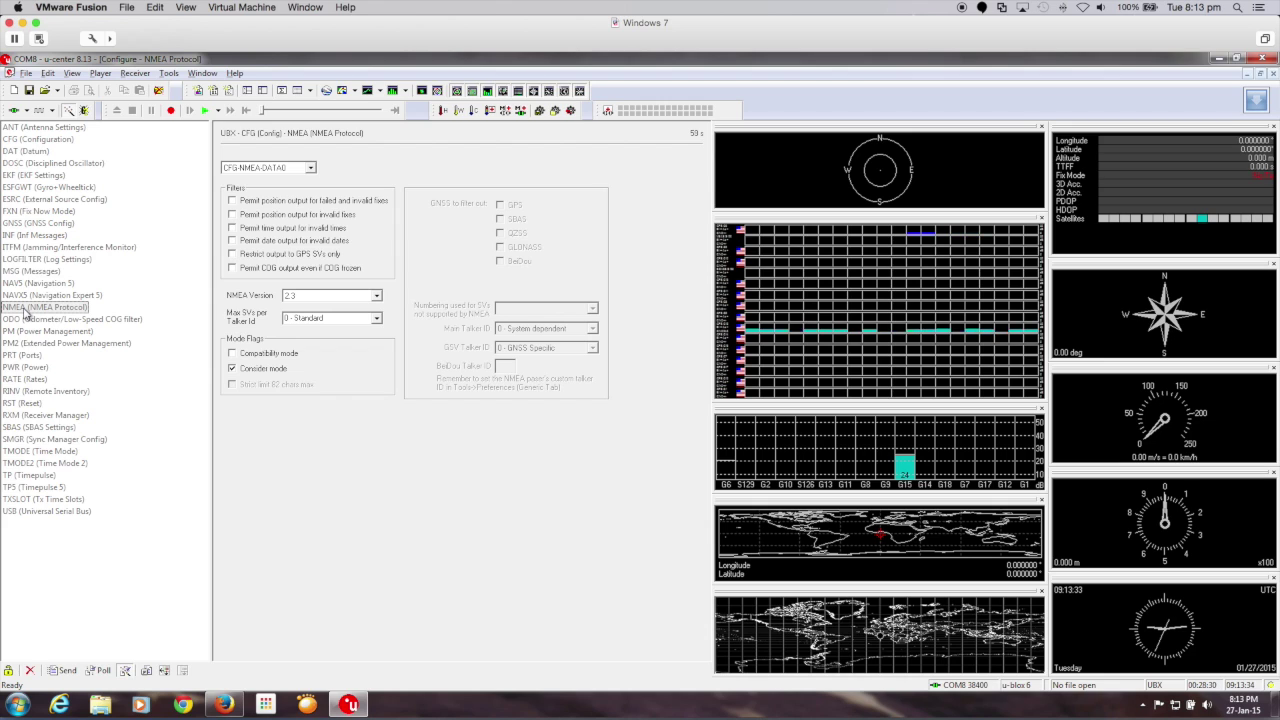
left_click(27, 313)
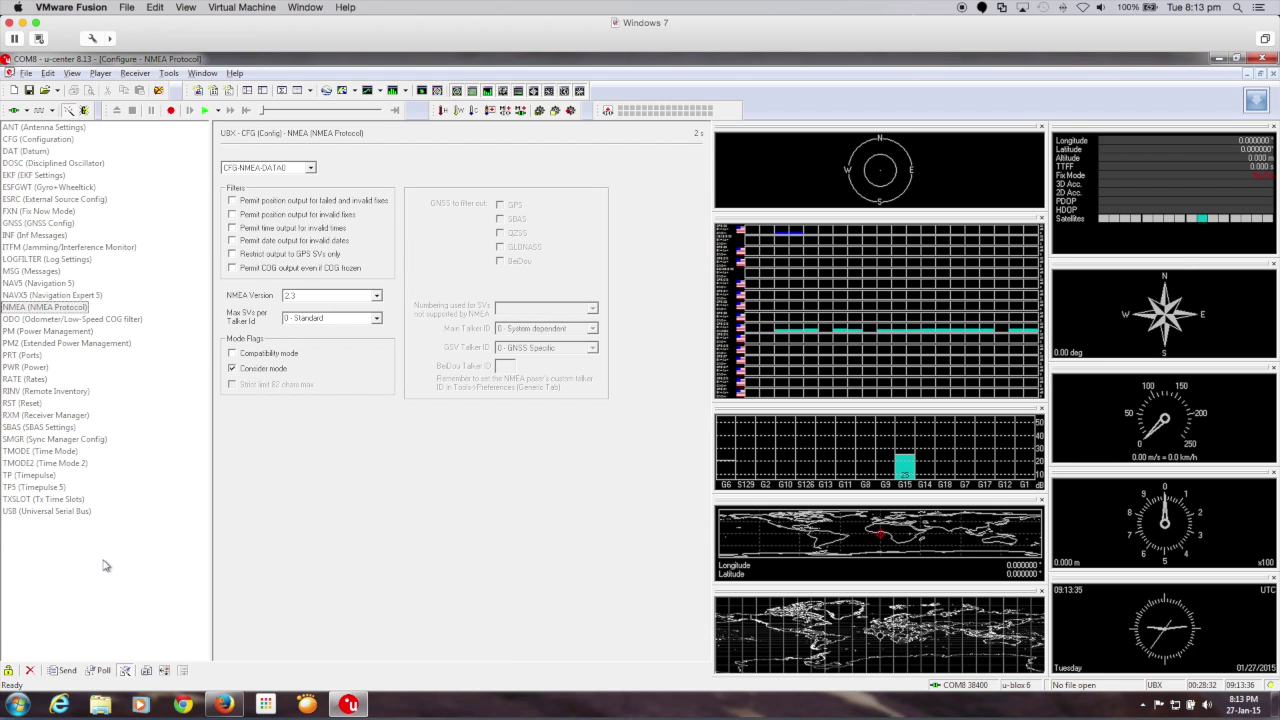
Check the TXSLOT, GNSS and EKF pages, then switch to the Messages View.
left_click(34, 502)
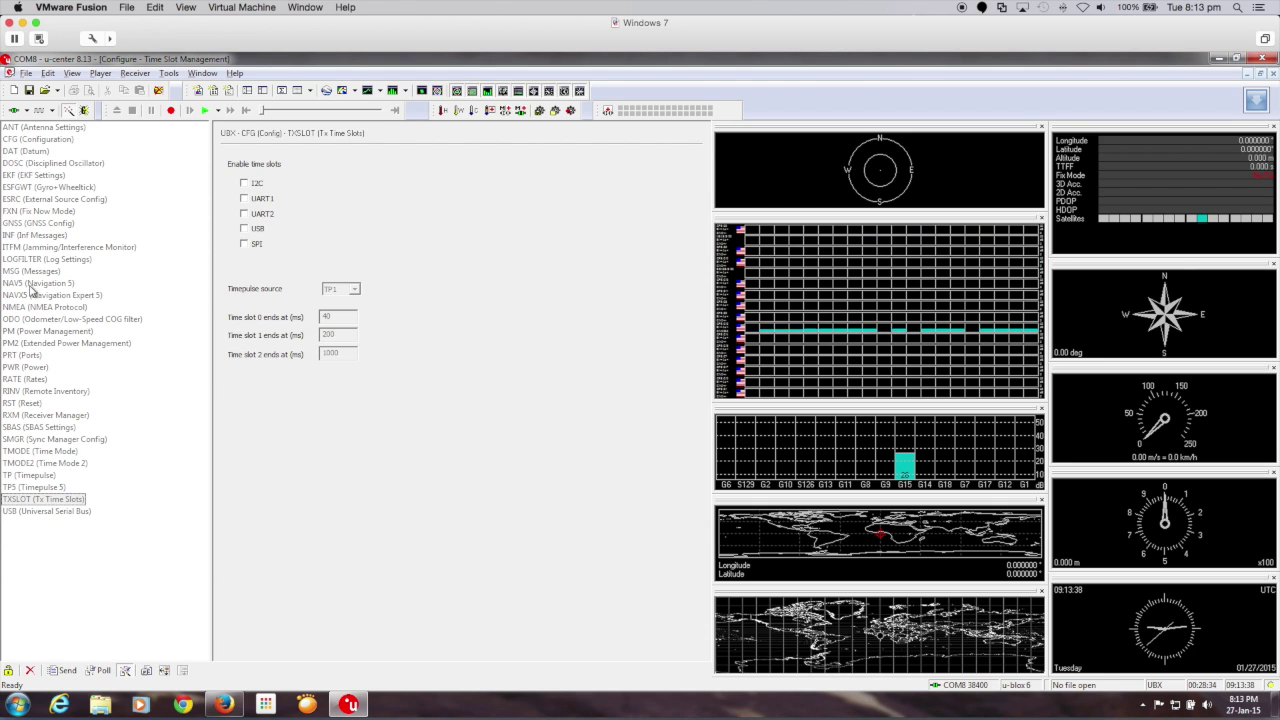
left_click(26, 224)
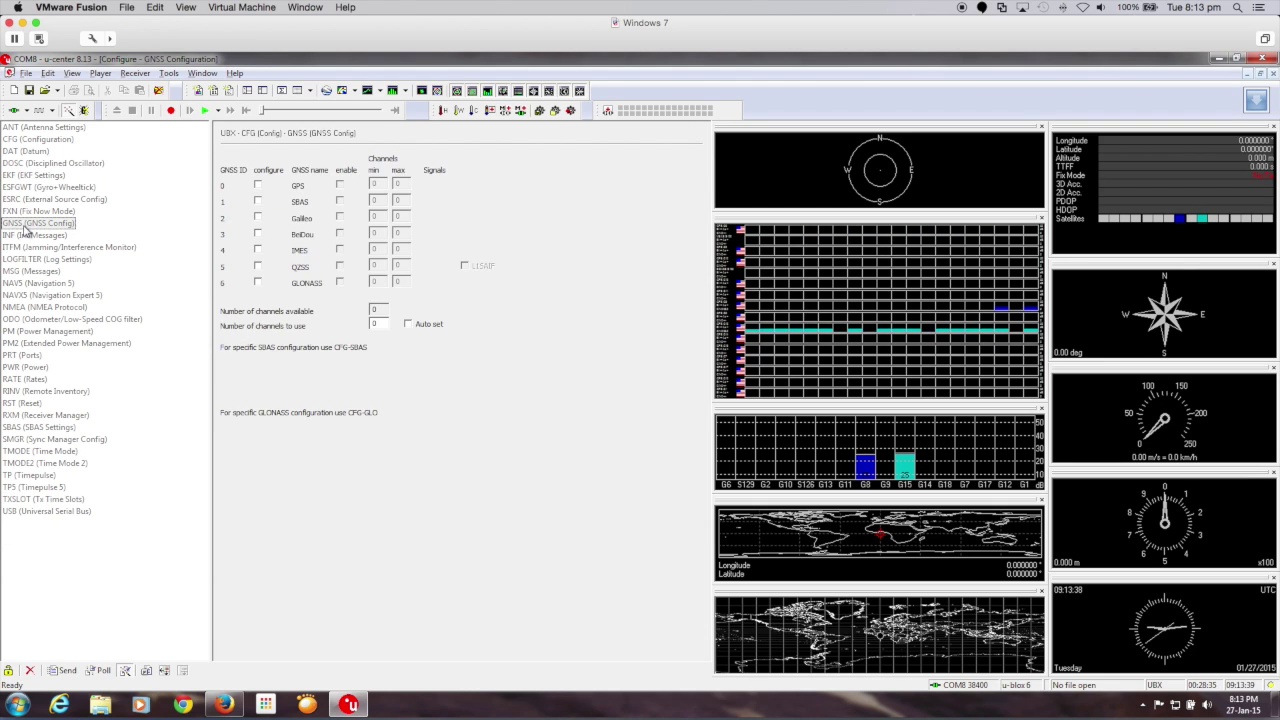
left_click(29, 178)
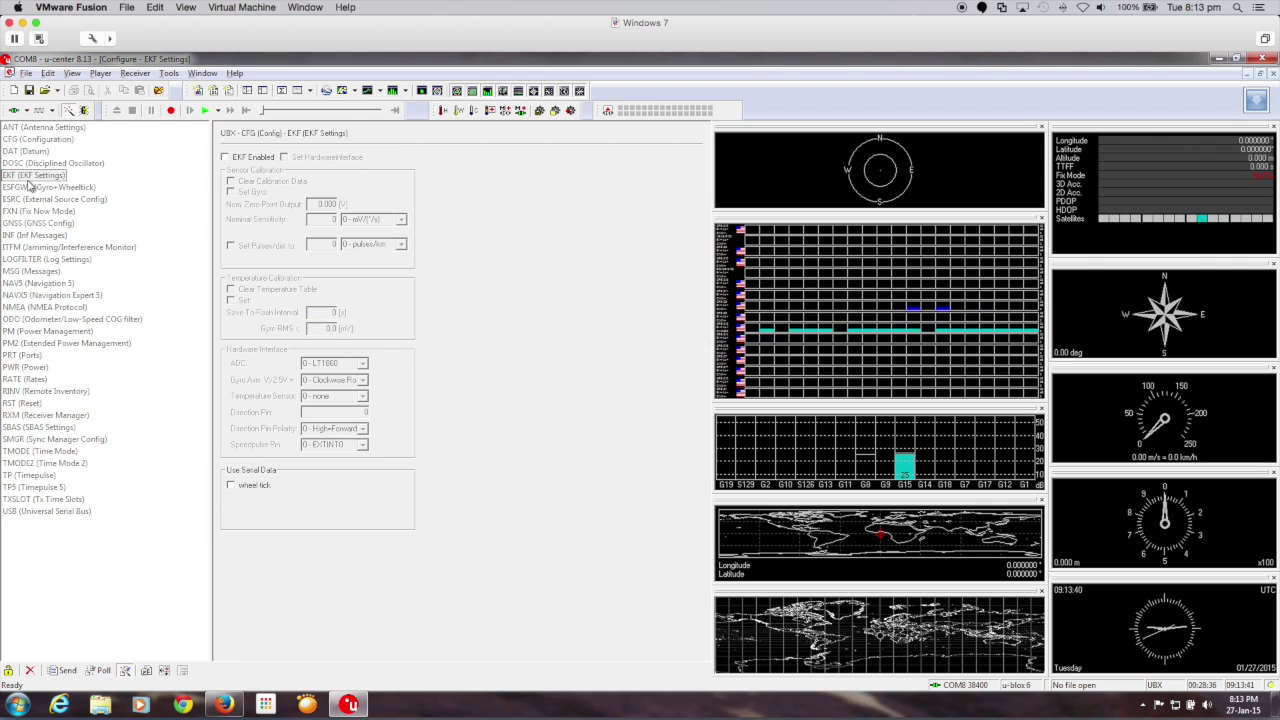
left_click(73, 76)
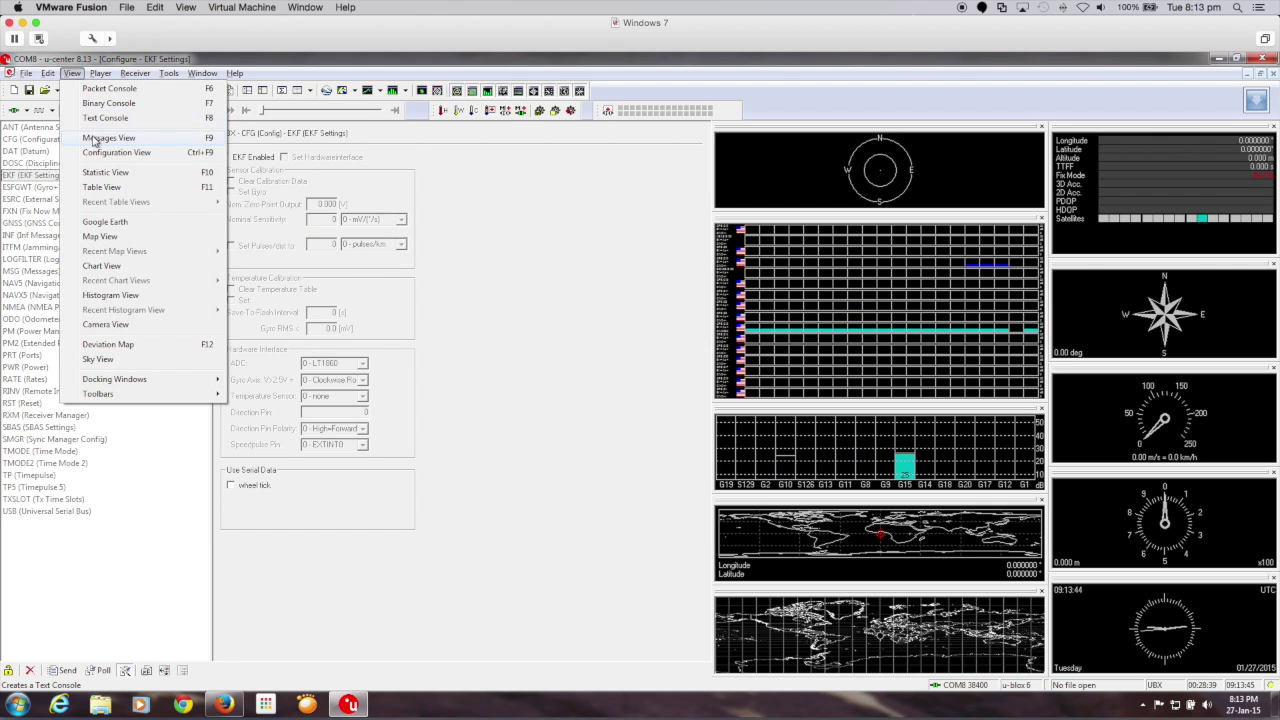
left_click(95, 139)
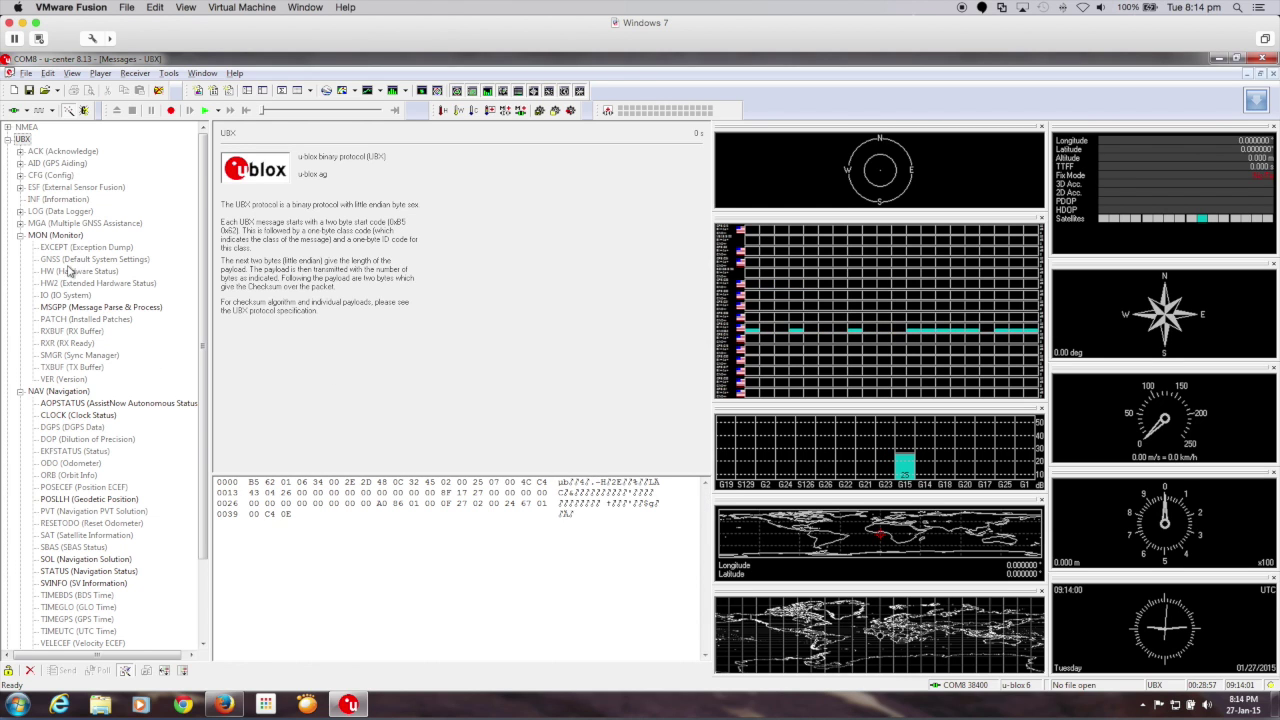
Expand UBX > CFG and view the NMEA, USB and ANT antenna configuration messages.
scroll(66, 290, "down", 2)
scroll(60, 300, "down", 1)
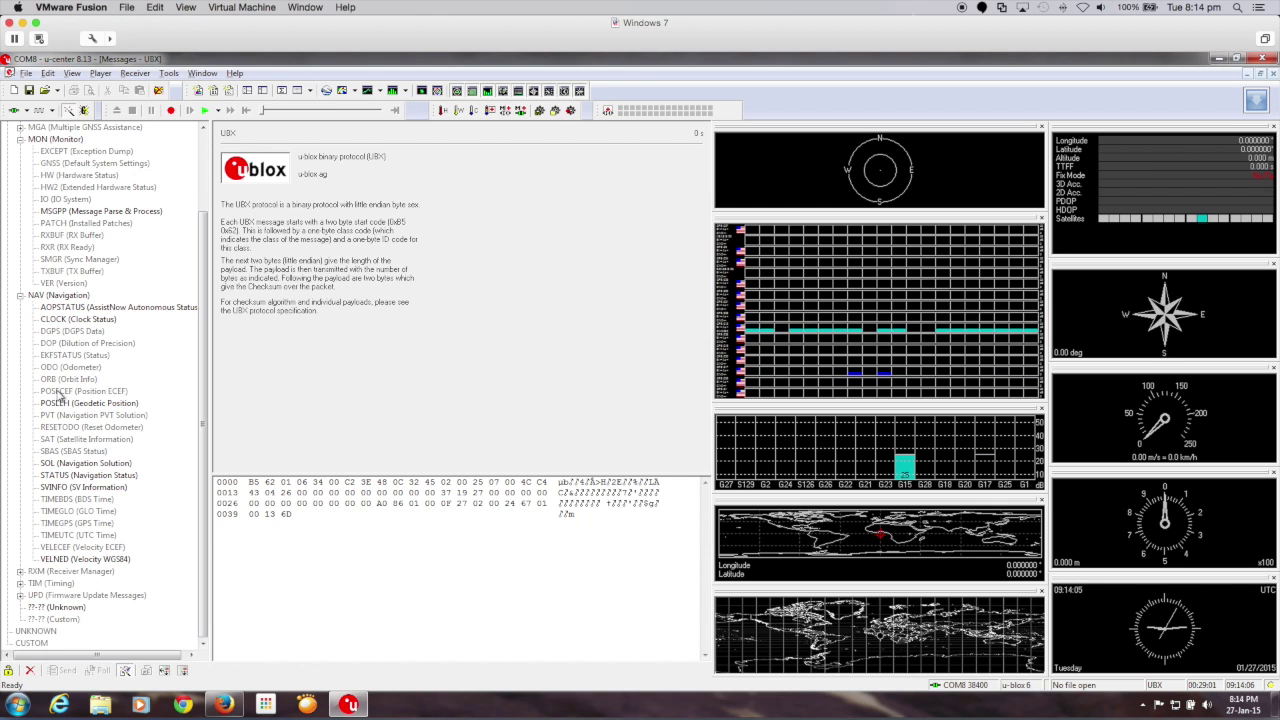
scroll(60, 387, "up", 3)
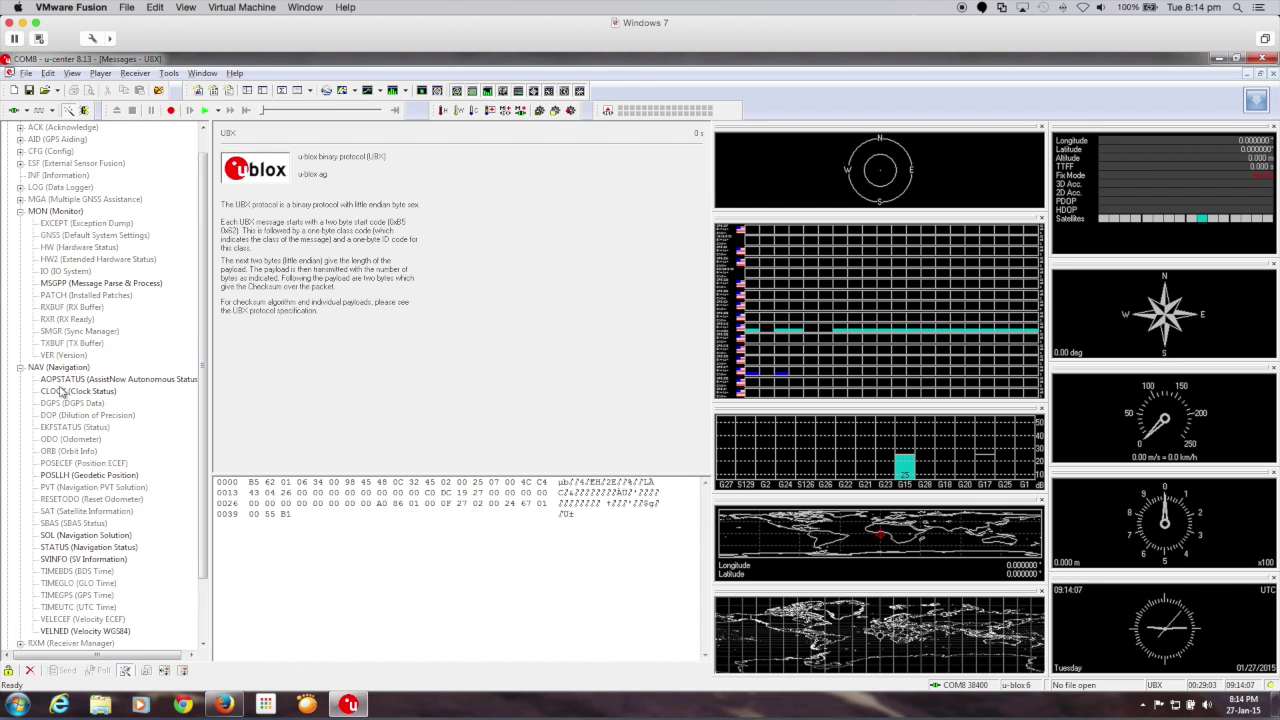
left_click(20, 175)
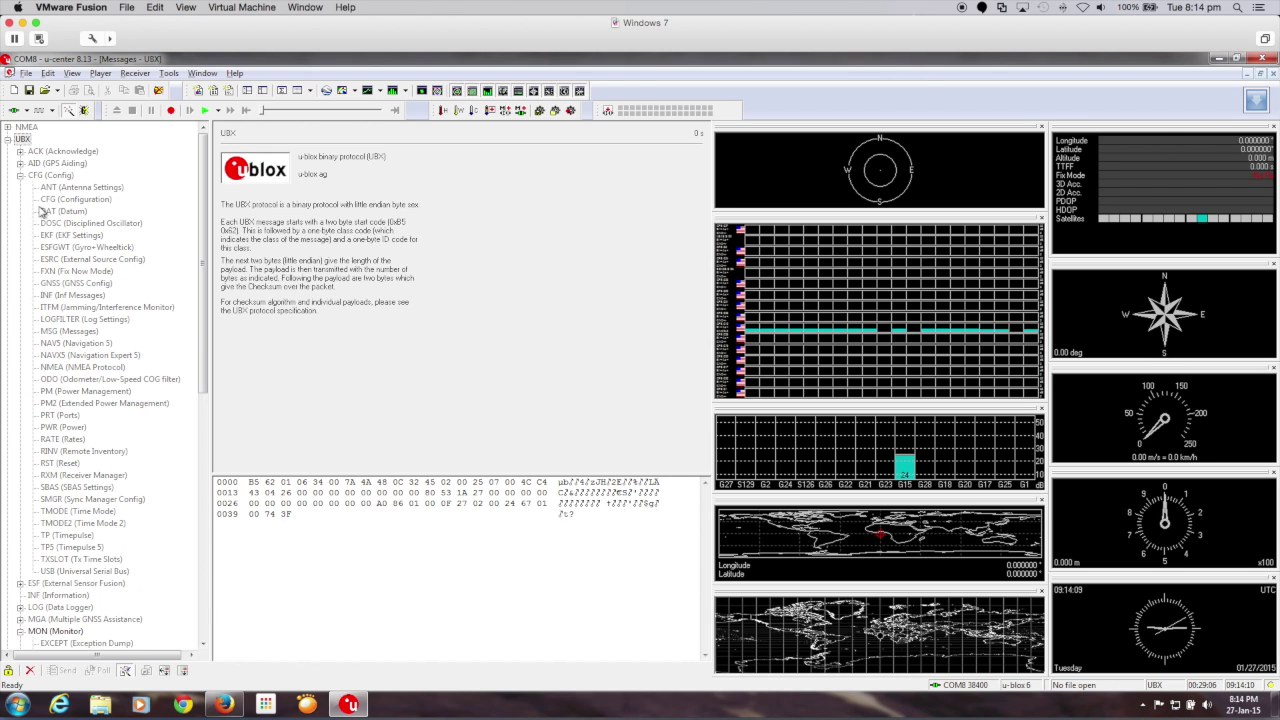
left_click(72, 367)
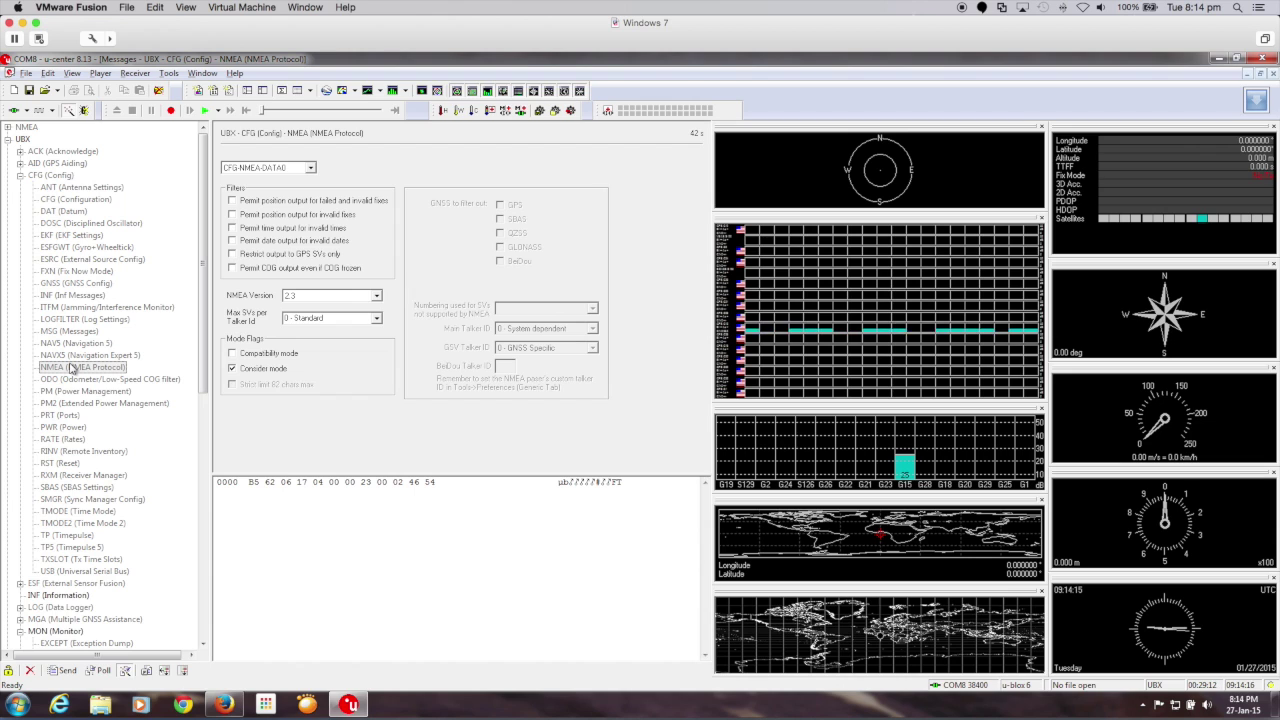
left_click(45, 571)
left_click(55, 190)
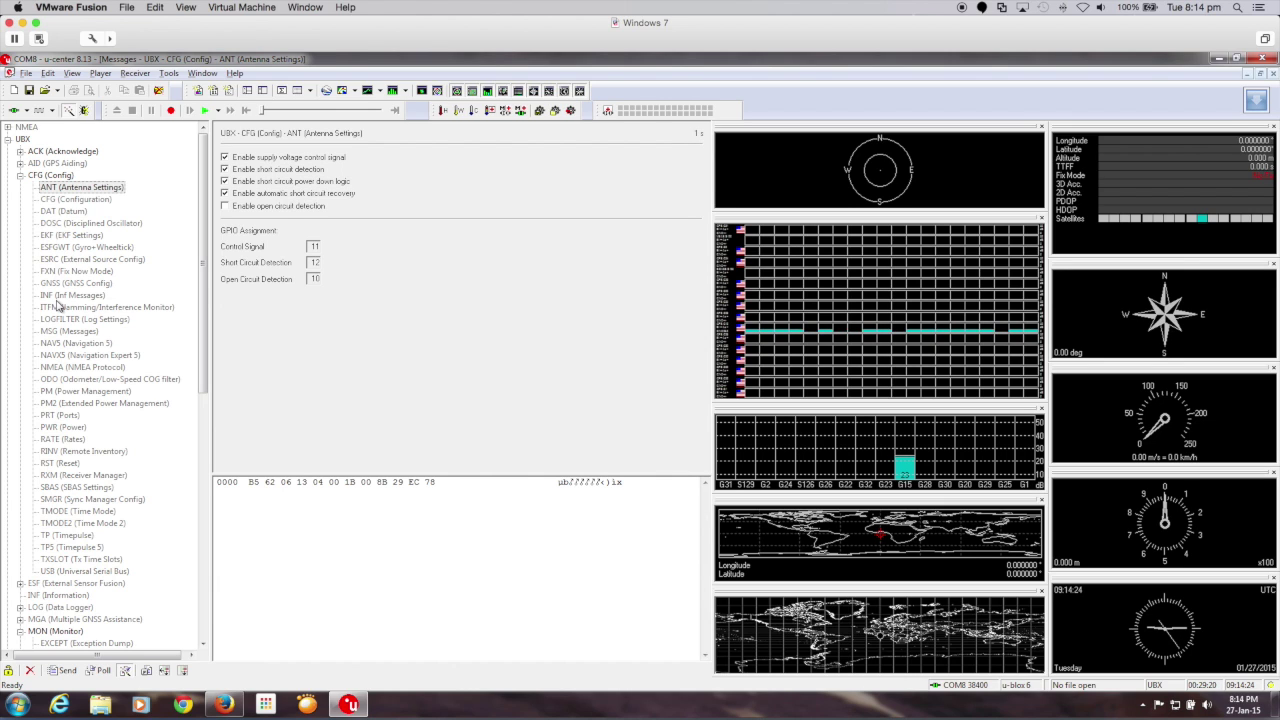
left_click(73, 74)
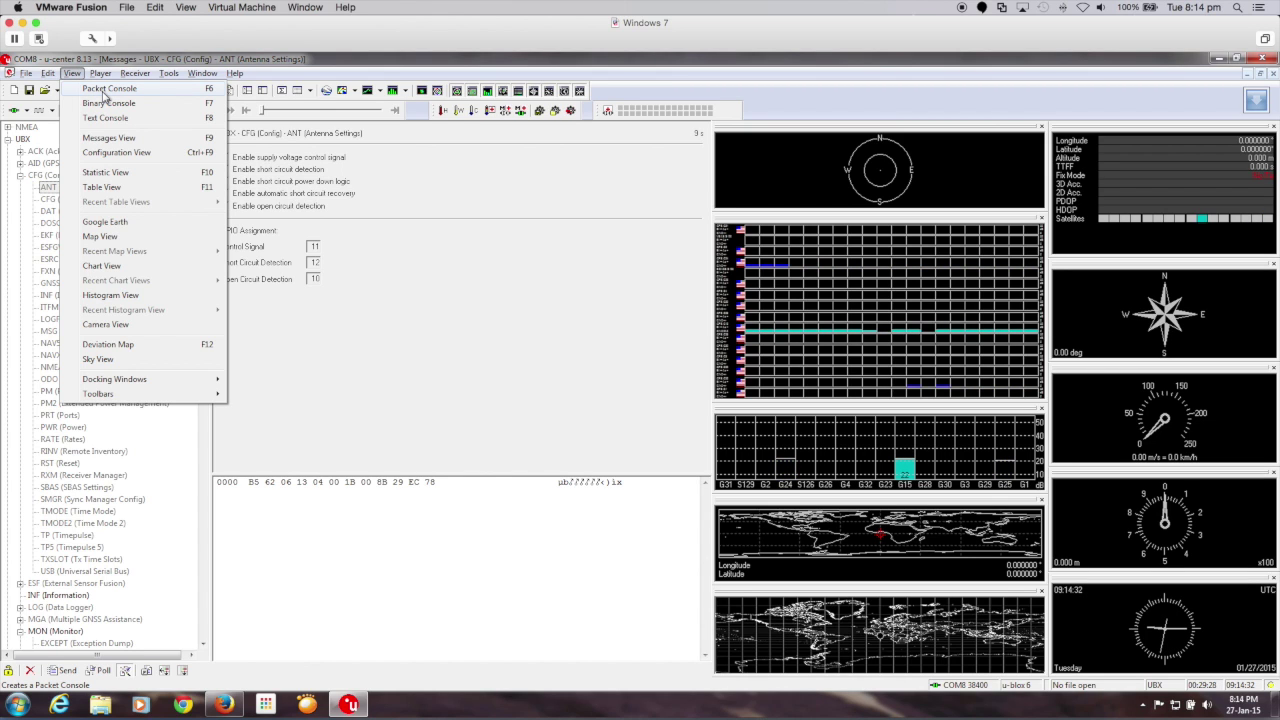
Open the Packet Console (F6) to watch the incoming UBX messages.
left_click(104, 90)
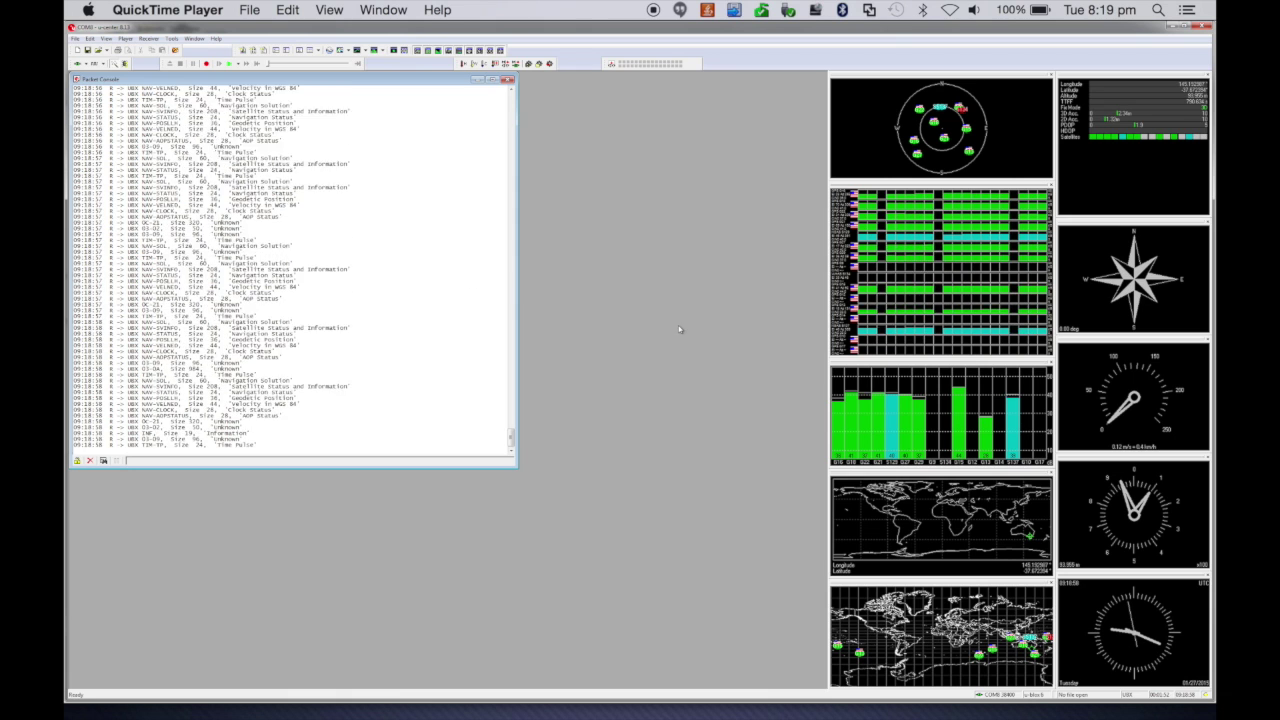
mouse_move(861, 404)
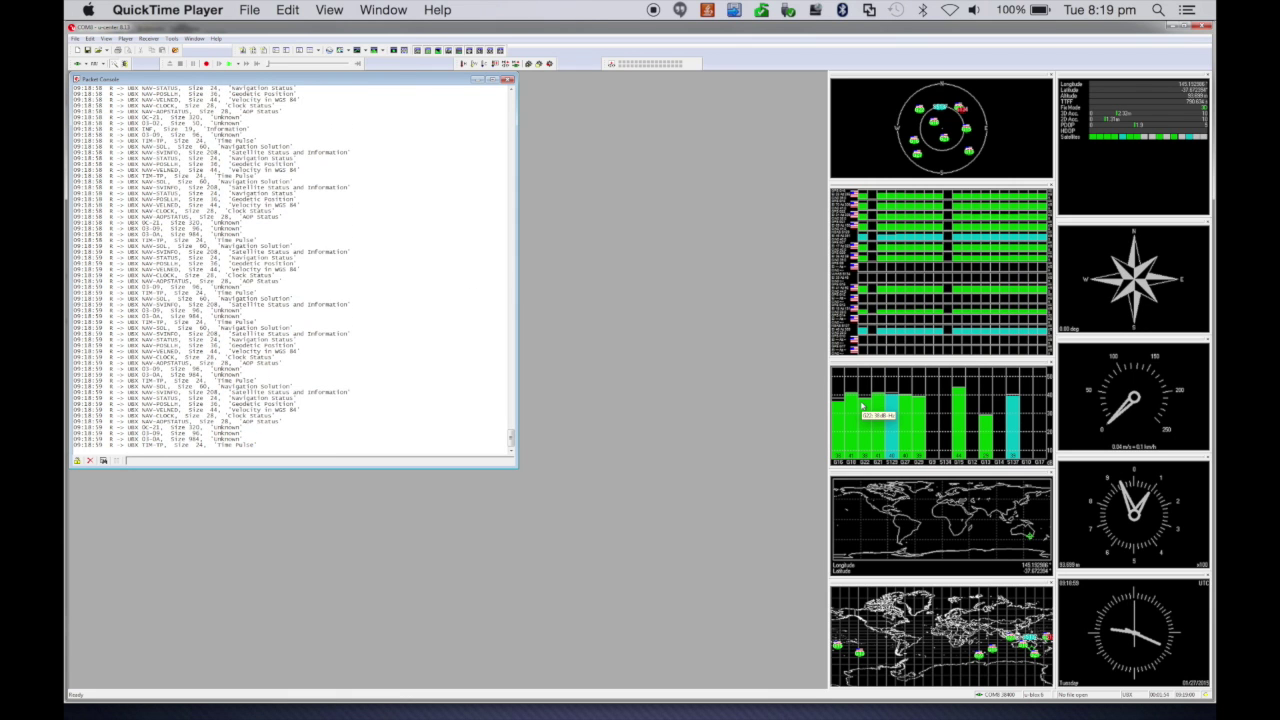